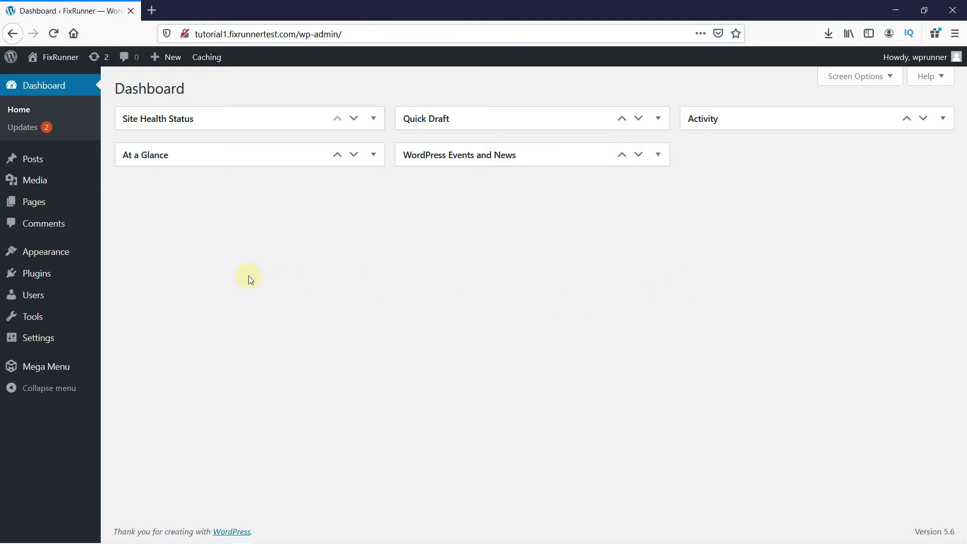
- Search the plugin directory for 'wp showhide', then install and activate WP-ShowHide
mouse_move(73, 279)
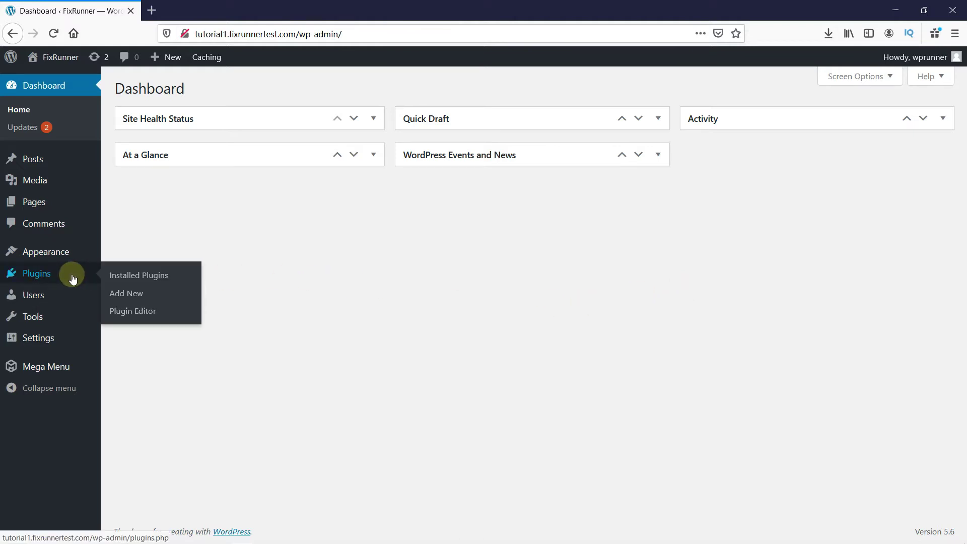
click(117, 294)
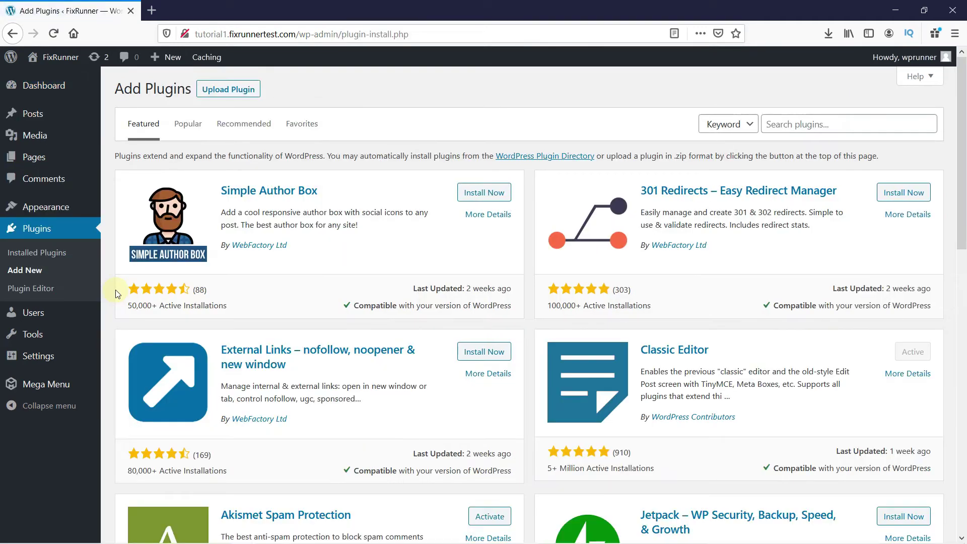
click(790, 123)
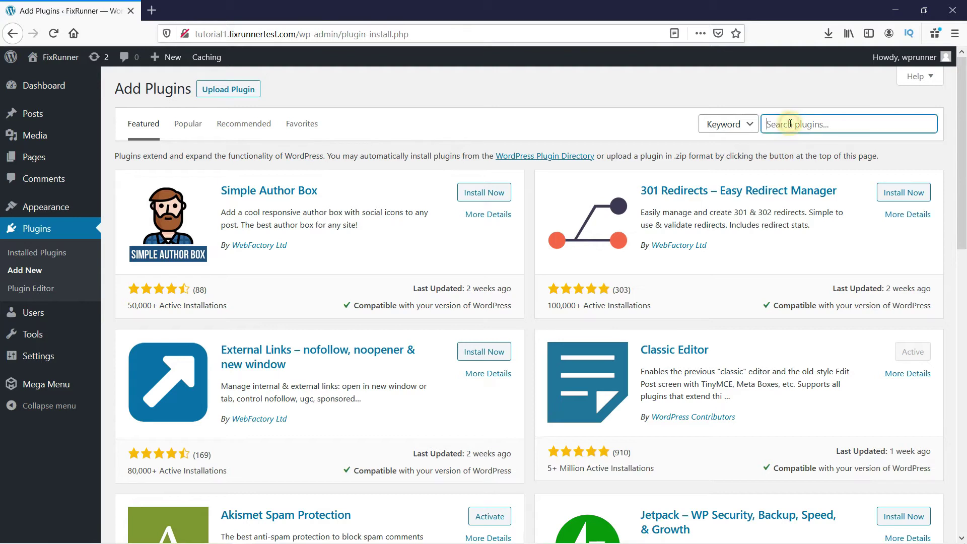
text(wp showhide)
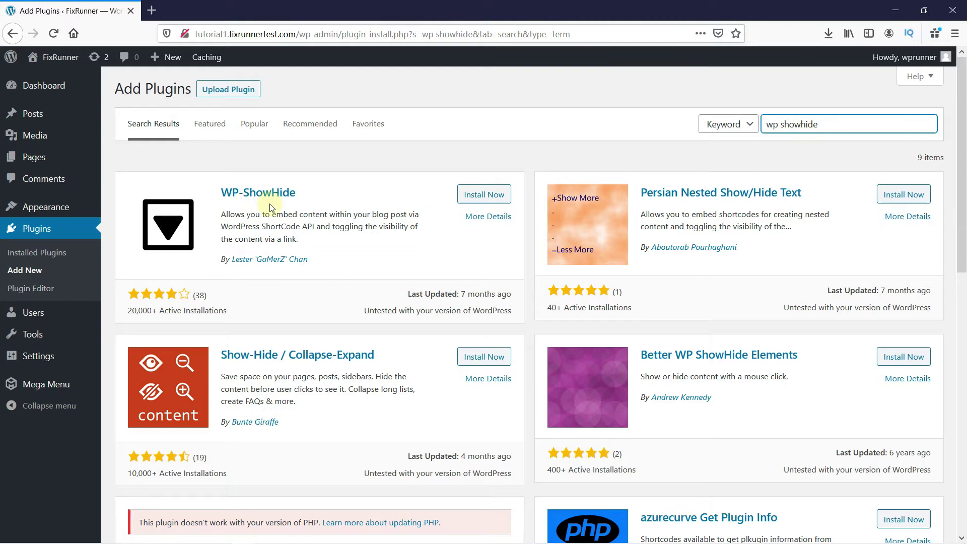
click(468, 204)
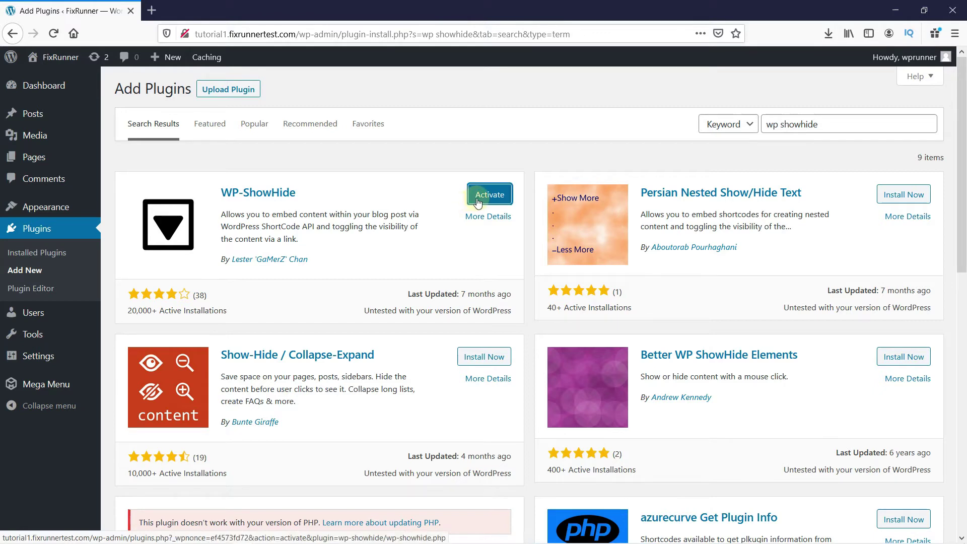
click(479, 201)
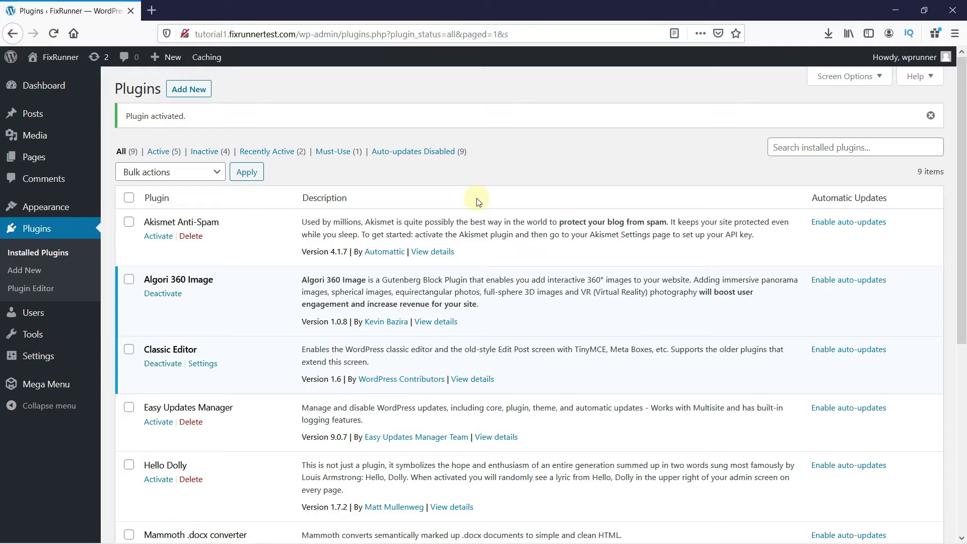
- Copy the example shortcode [showhide type="pressrelease"]Press Release goes in here.[/showhide] from the plugin description
scroll(478, 201, down, 4)
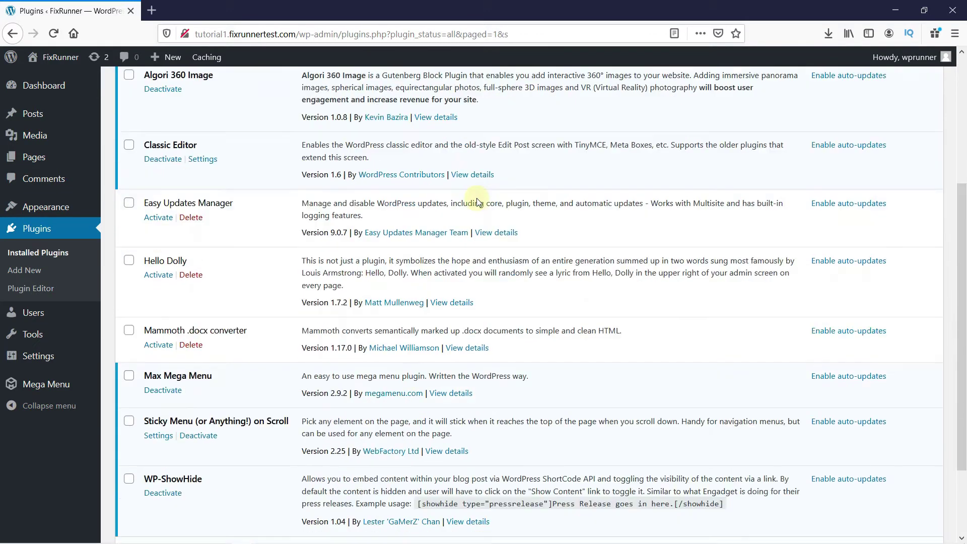
scroll(476, 198, down, 2)
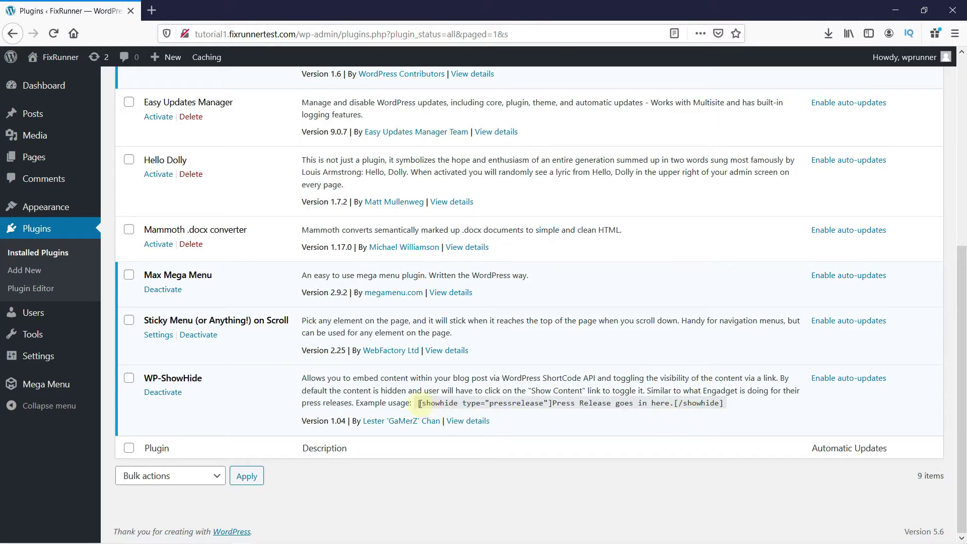
drag(418, 403, 724, 412)
key(ctrl+c)
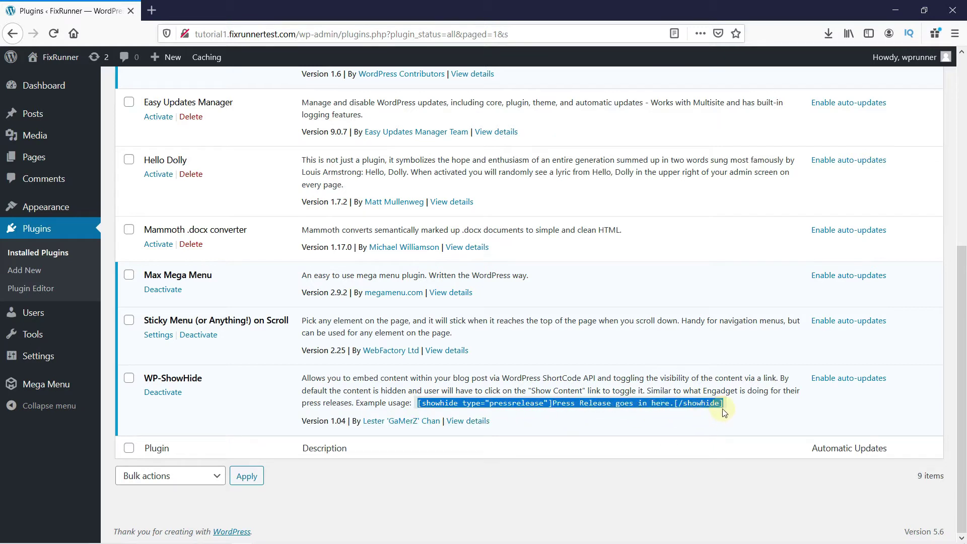
click(659, 430)
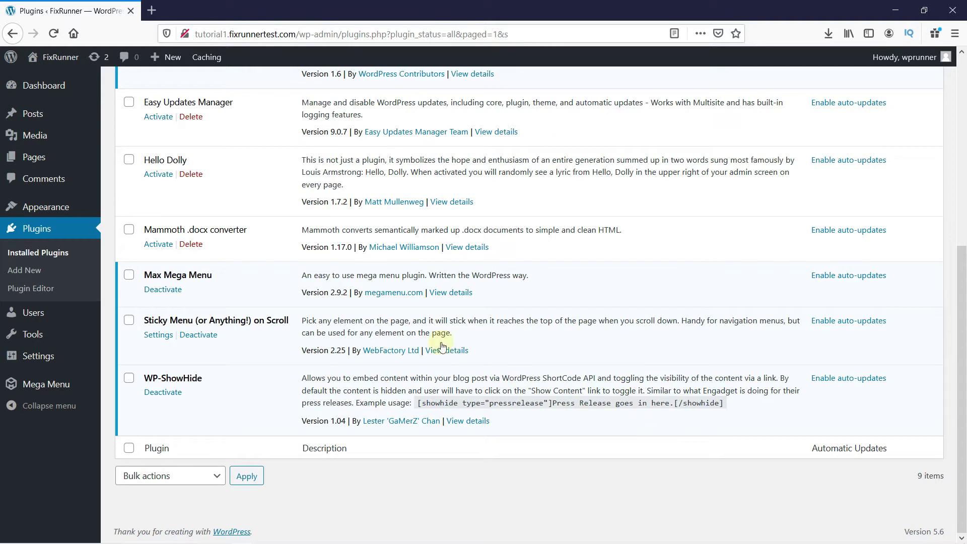
- Open the 'Hello world!' post for editing and paste the showhide shortcode above its text
mouse_move(68, 116)
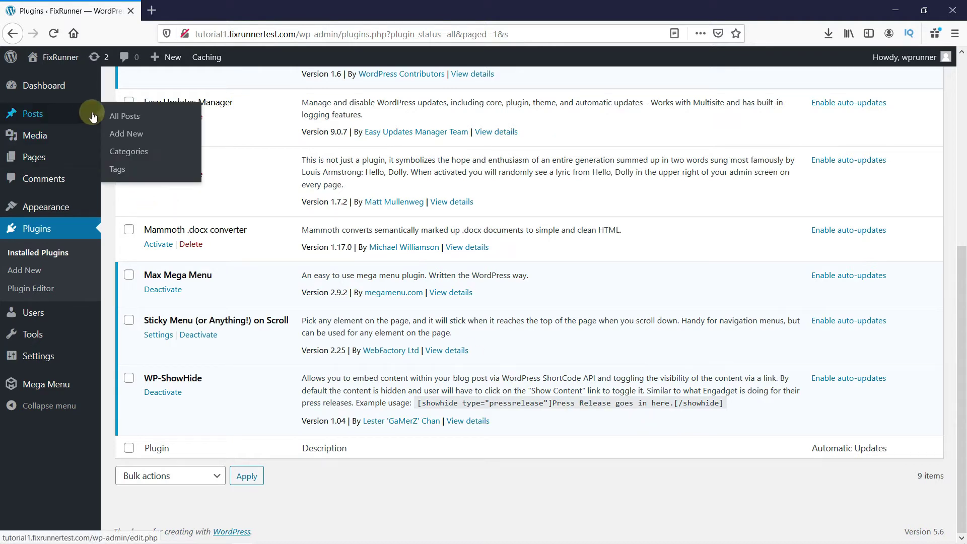
click(117, 117)
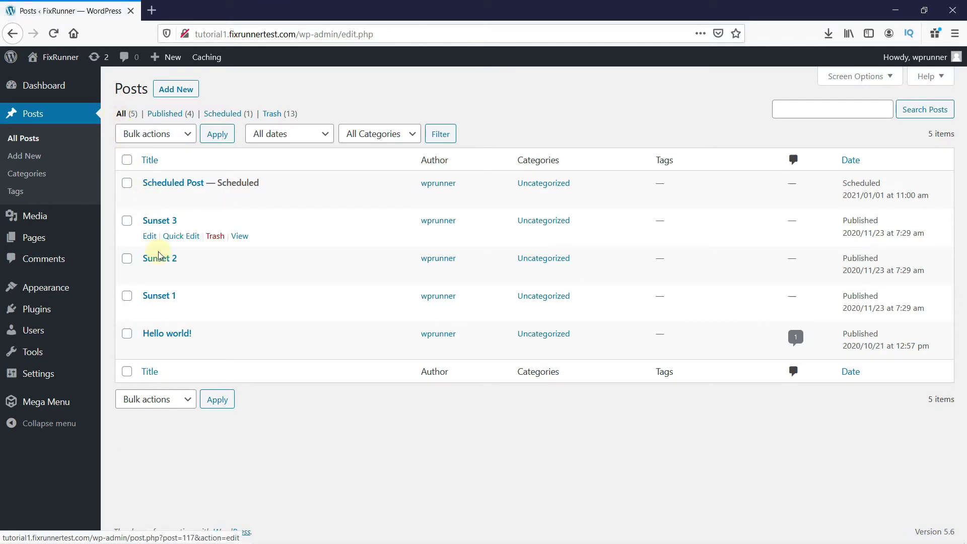
click(150, 353)
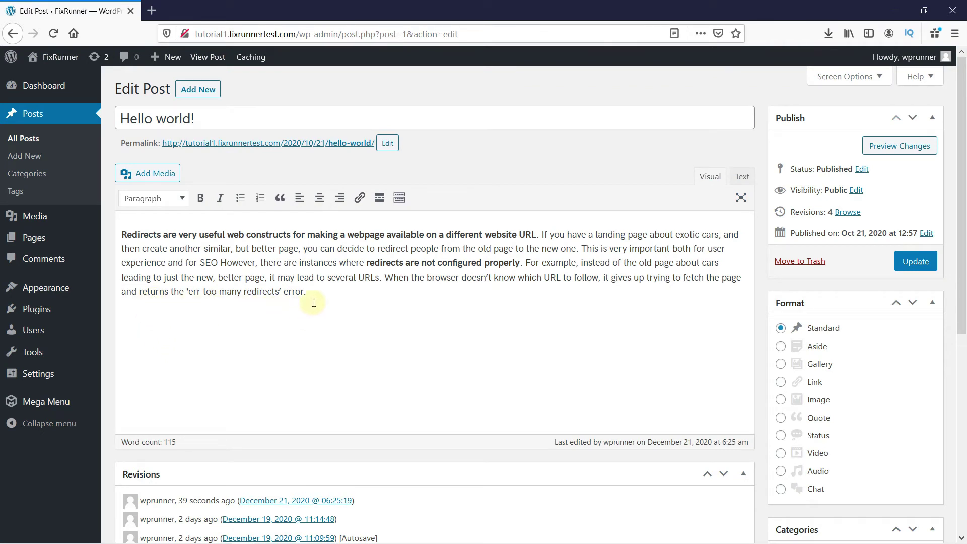
click(122, 232)
key(Return)
click(128, 230)
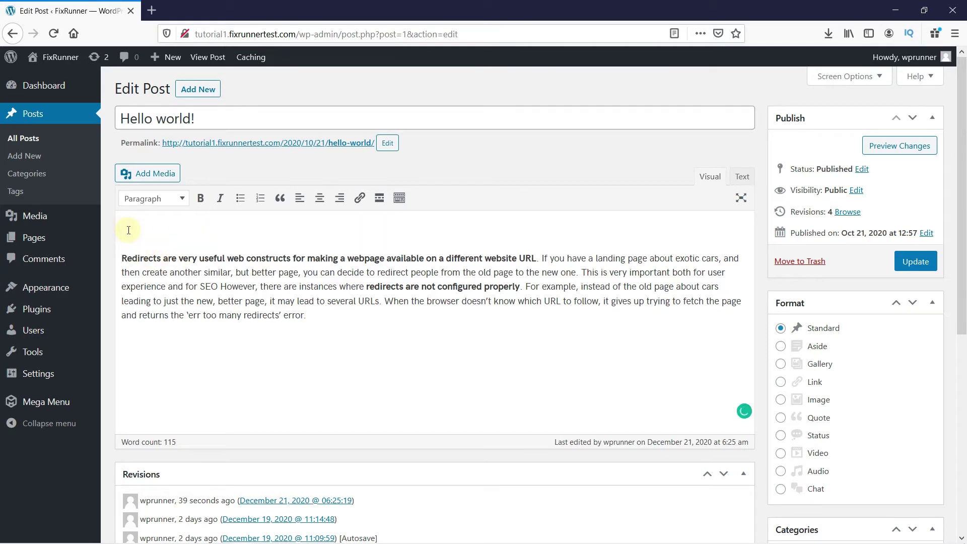
key(ctrl+v)
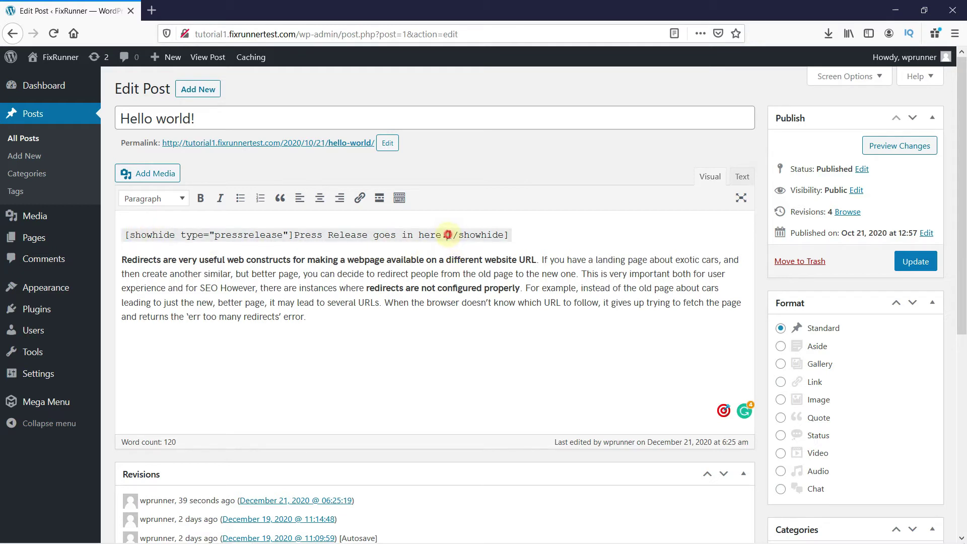
- Move the closing [/showhide] tag onto a new line after the post text
drag(448, 235, 511, 237)
key(ctrl+c)
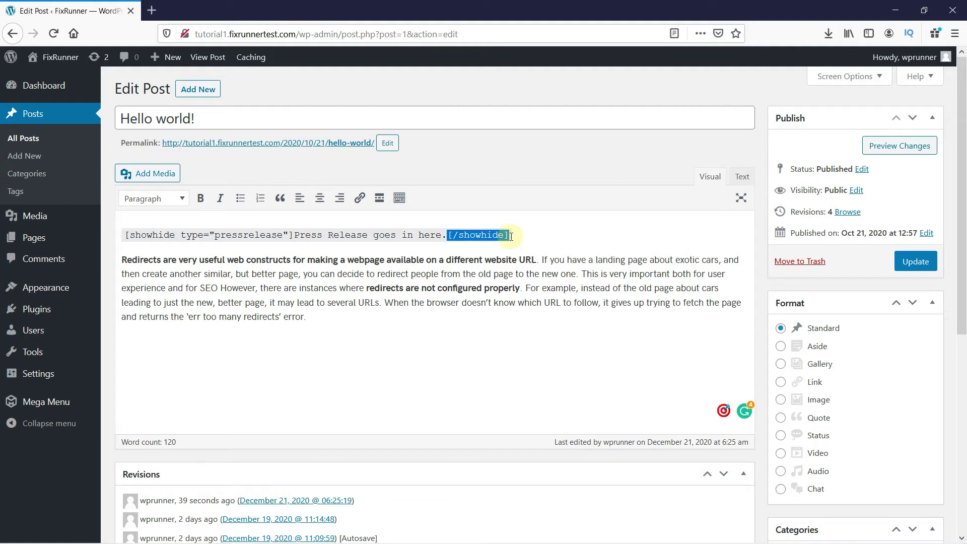
key(BackSpace)
click(333, 320)
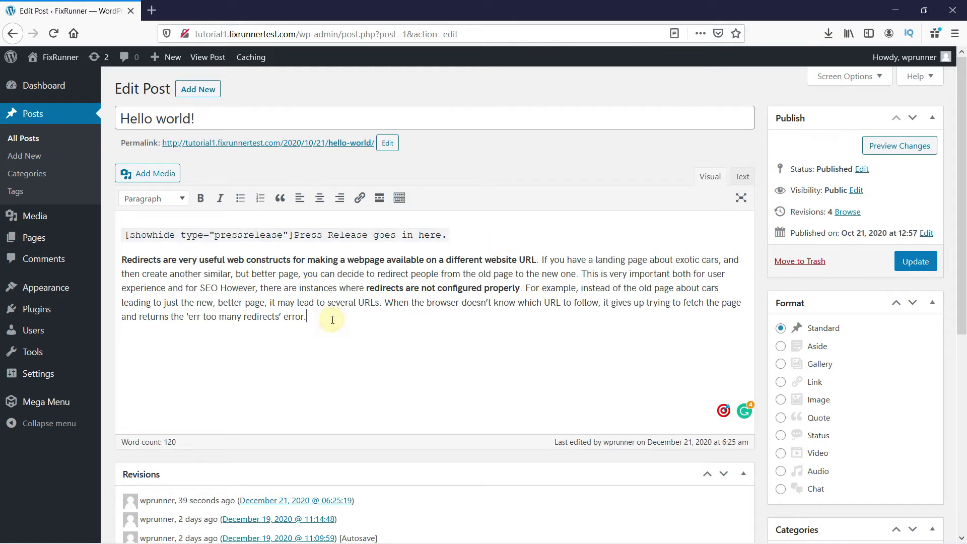
key(Return)
key(ctrl+v)
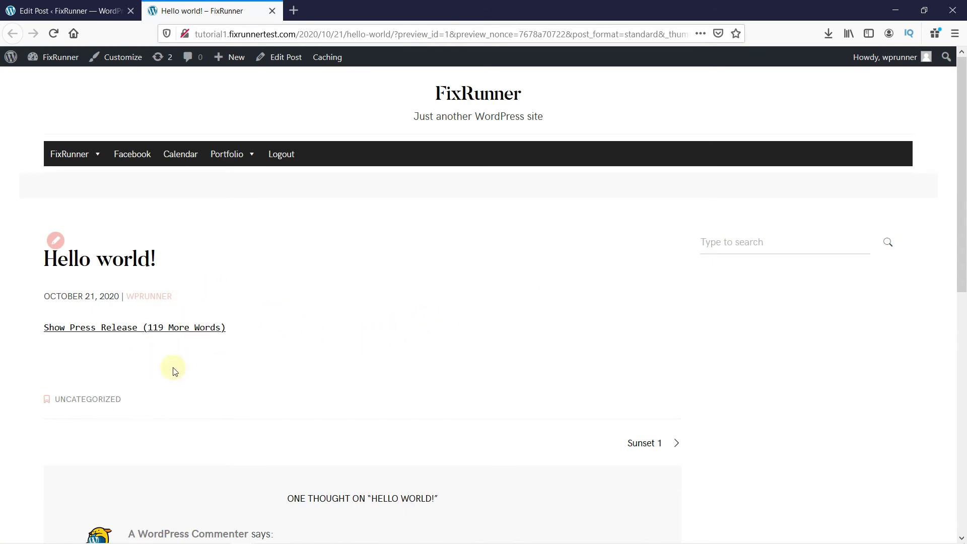
- Expand and then collapse the post body with the 'Show Press Release' link
click(77, 328)
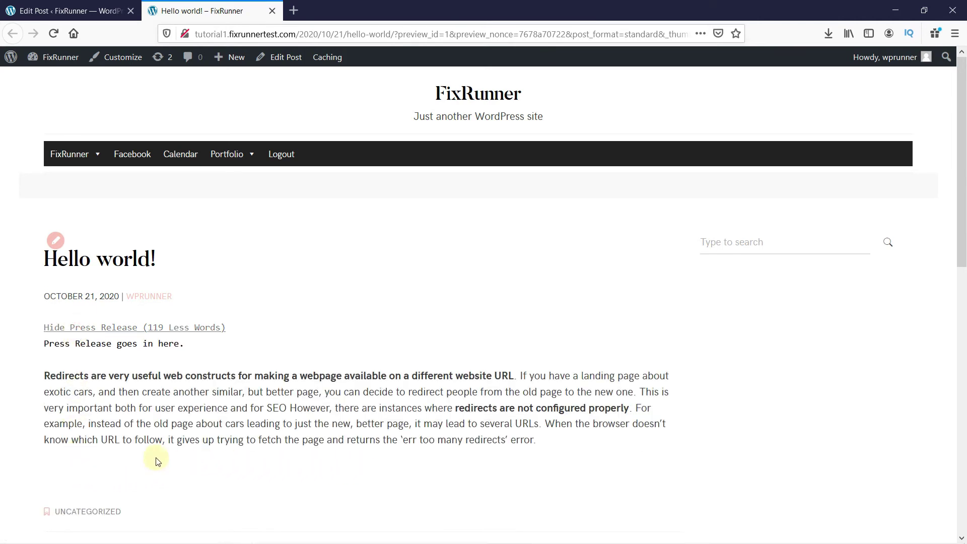
click(81, 333)
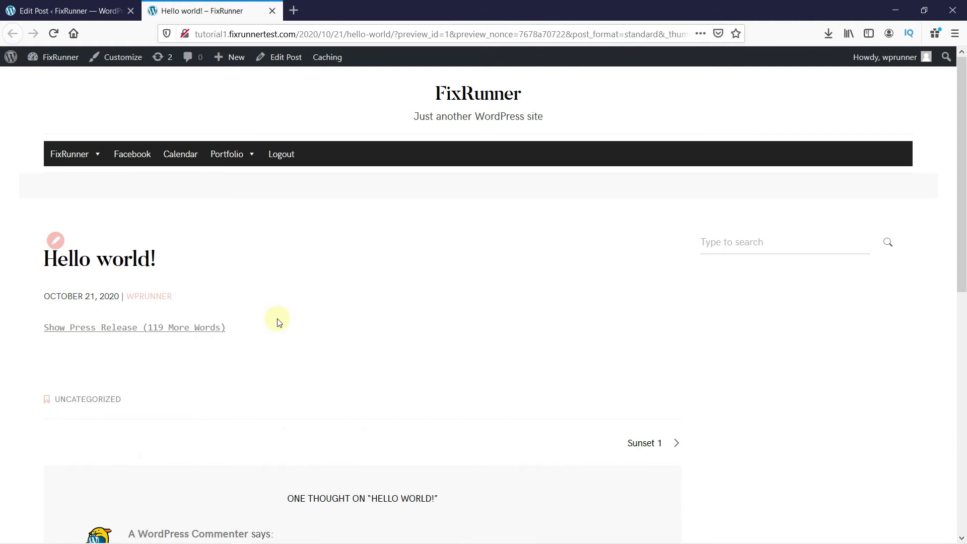
- Replace the opening shortcode with [showhide type="post" more_text="Show more..." less_text="Show less..."]
click(96, 19)
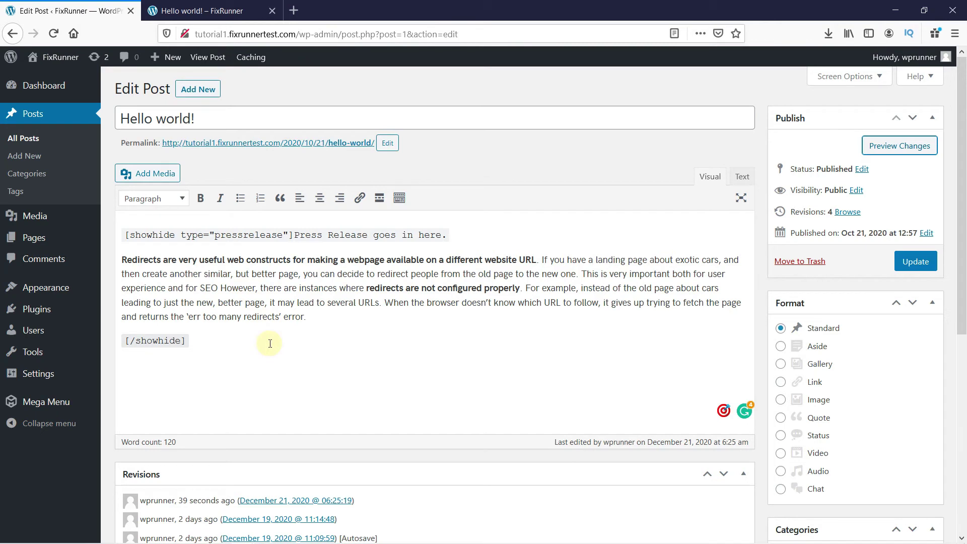
click(448, 236)
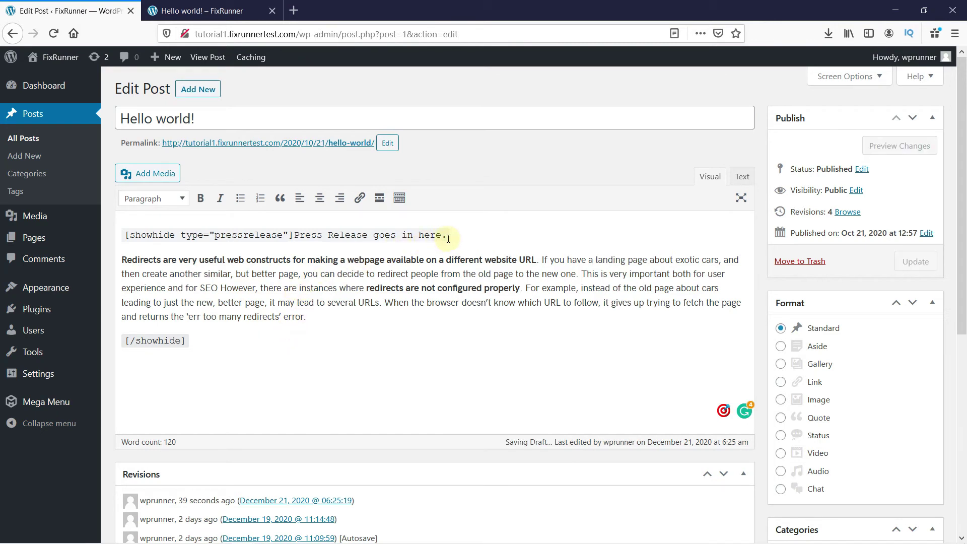
drag(448, 236, 122, 235)
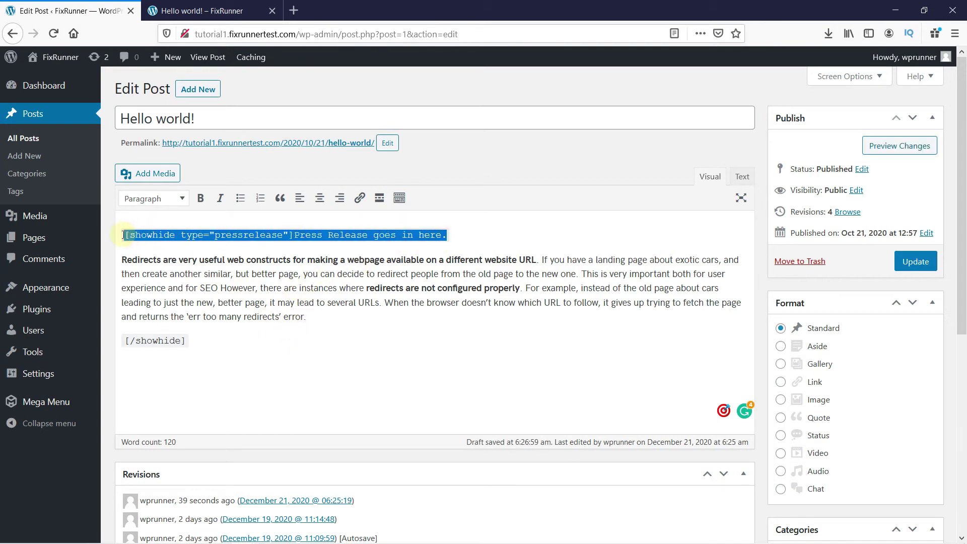
text([showhide type="post" more_text="Show more..." less_text="Show less..."])
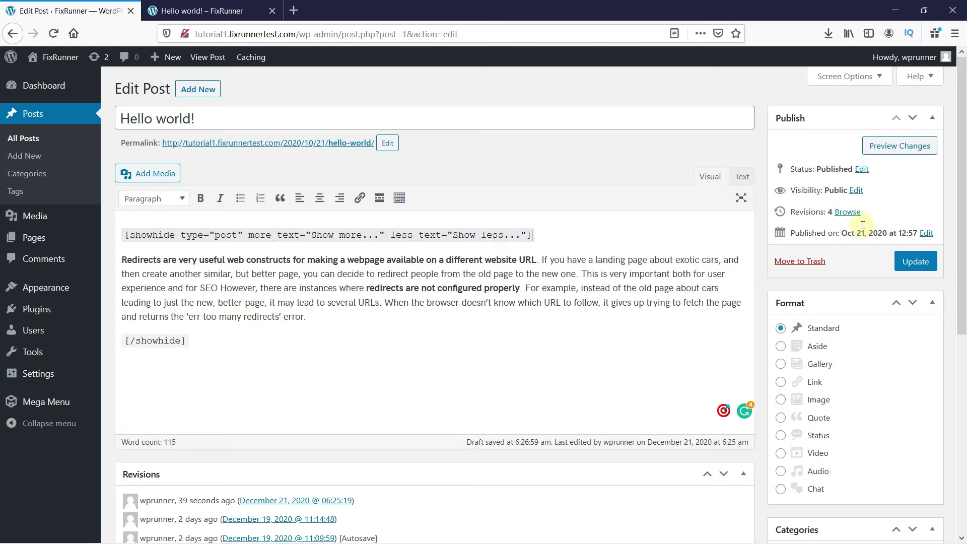
- Preview the updated post and toggle the text with 'Show more...' and 'Show less...'
click(903, 146)
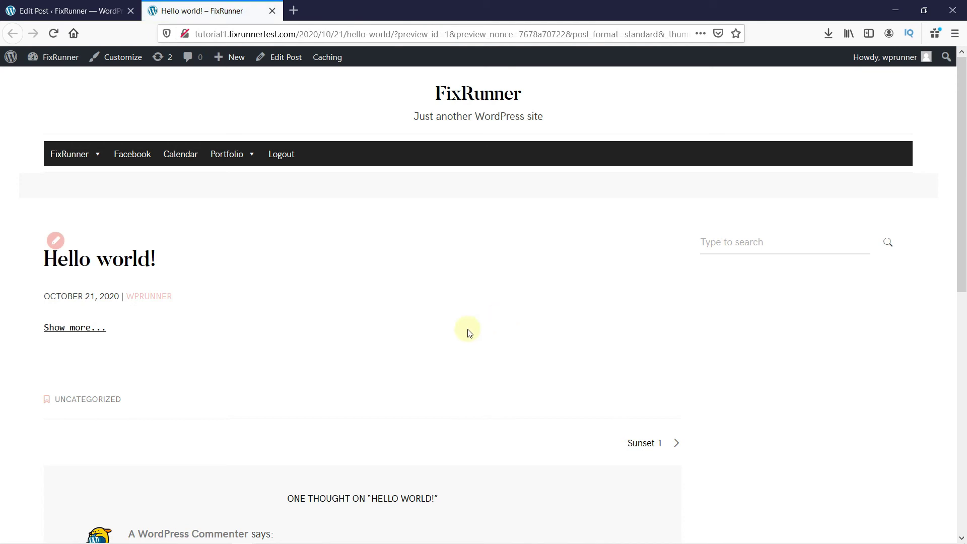
click(76, 331)
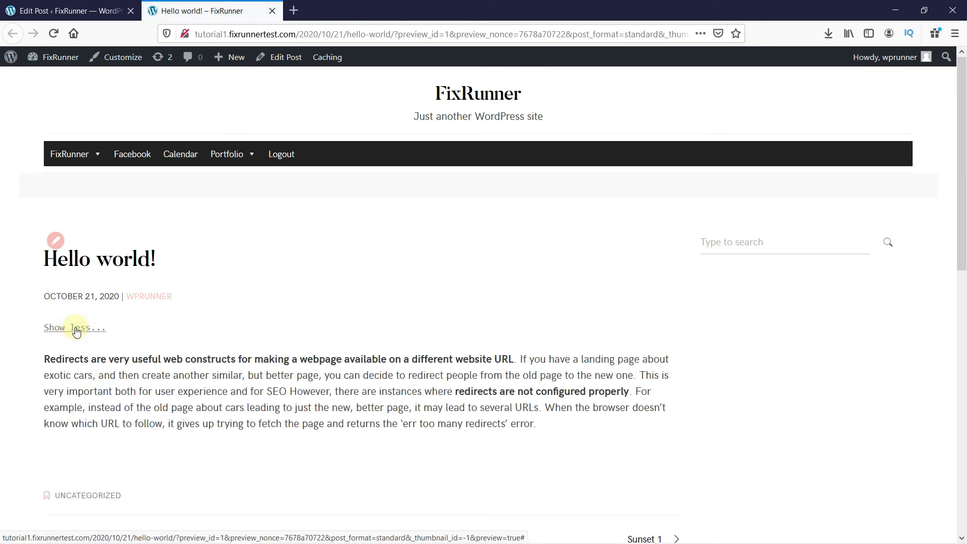
click(76, 331)
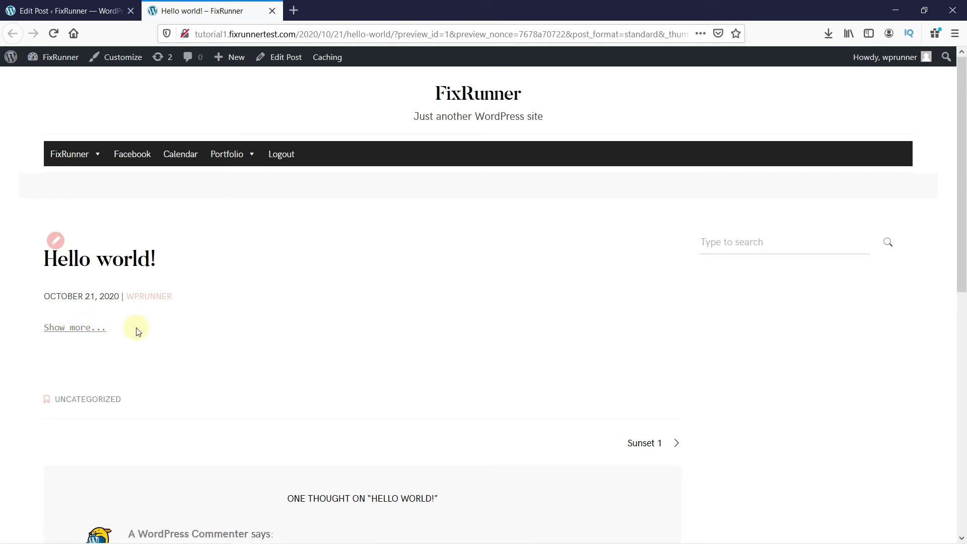